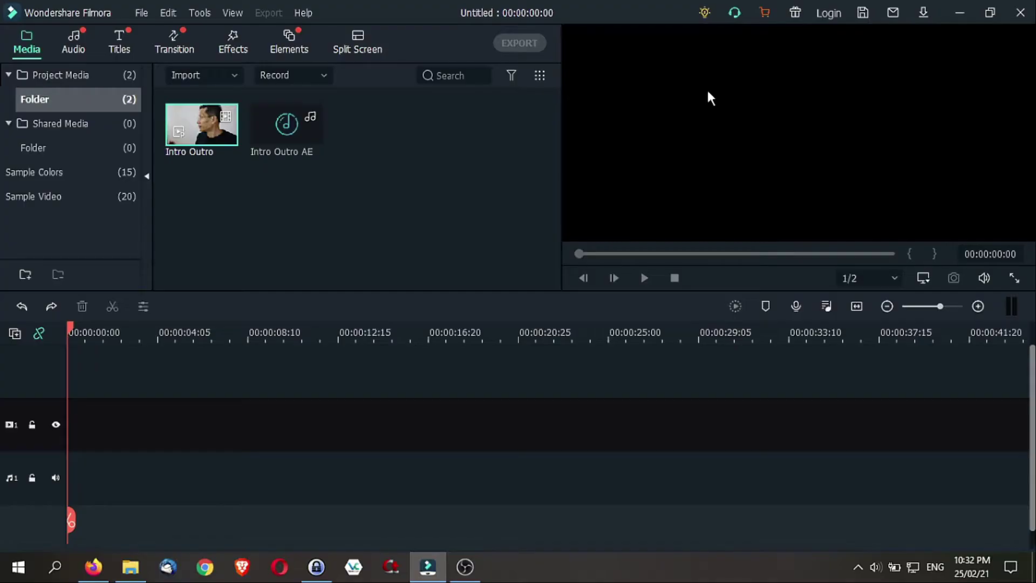
Place the Intro Outro video on video track 1 and set the track height to Big.
mouse_move(194, 129)
drag(199, 122, 60, 427)
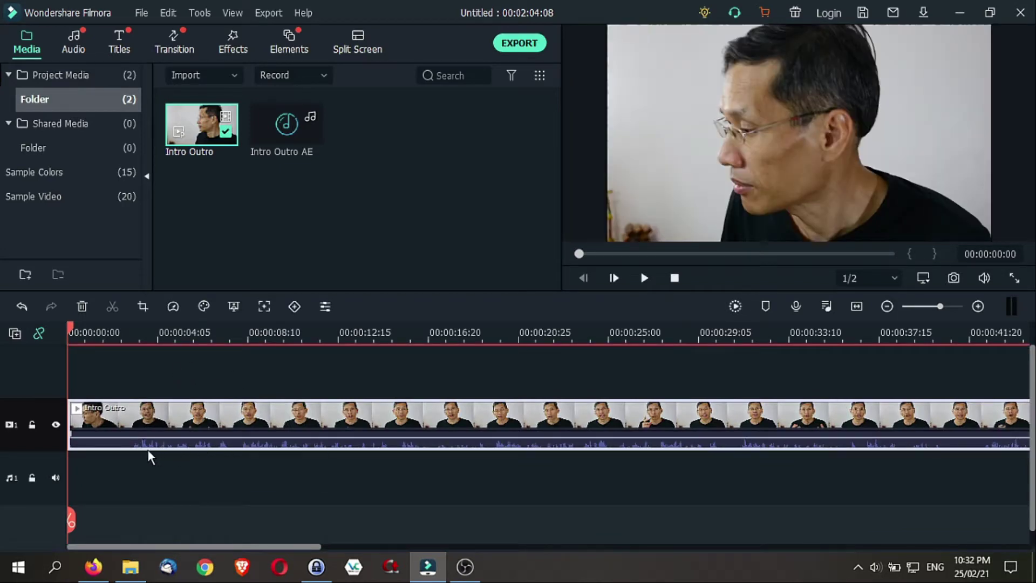
mouse_move(149, 436)
click(14, 333)
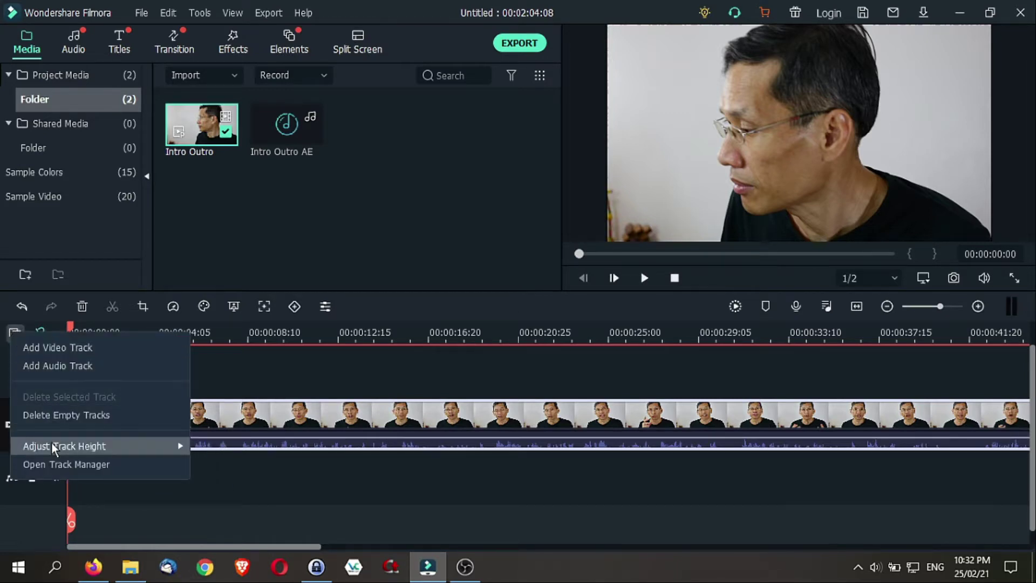
mouse_move(54, 447)
click(217, 493)
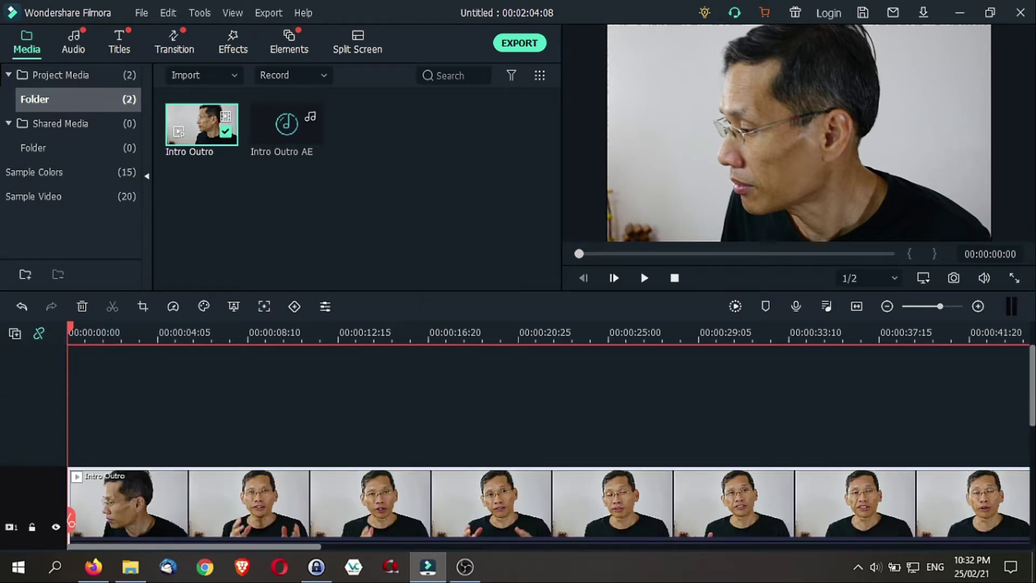
drag(1033, 408, 1032, 478)
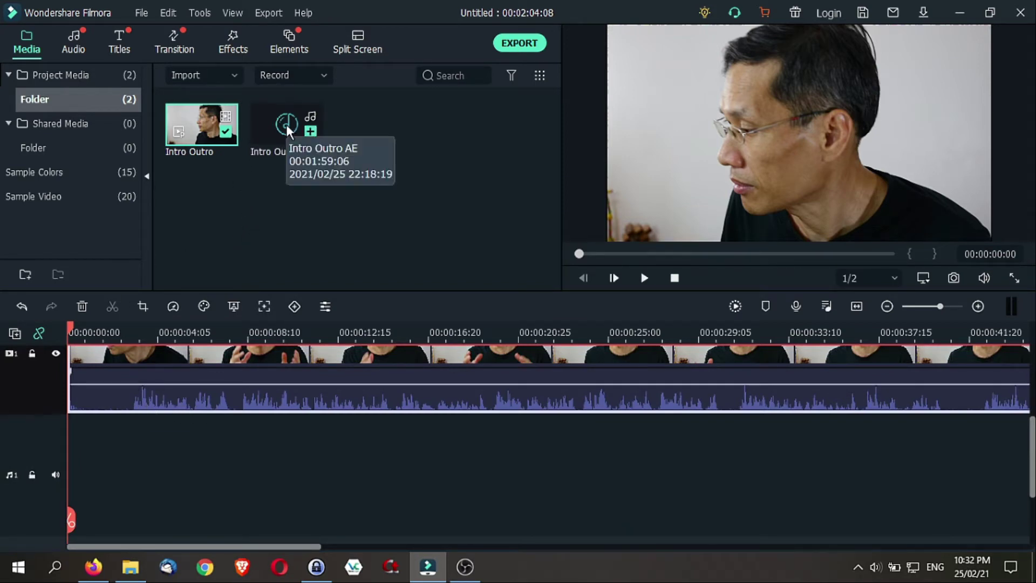
Put Intro Outro AE at 0:00 on the audio track, enlarge the timeline, and nudge the video later.
drag(288, 131, 110, 439)
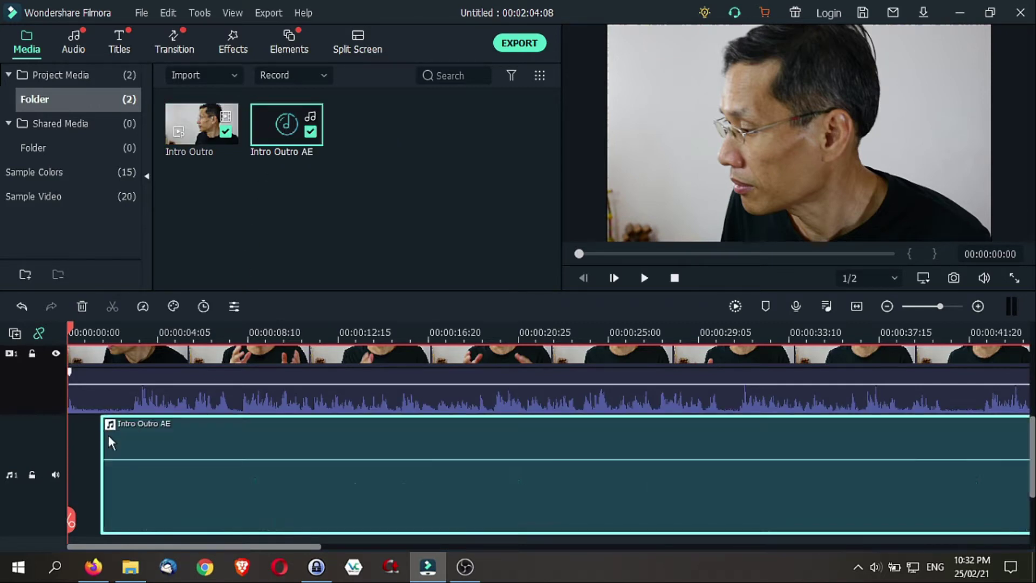
drag(254, 444, 236, 442)
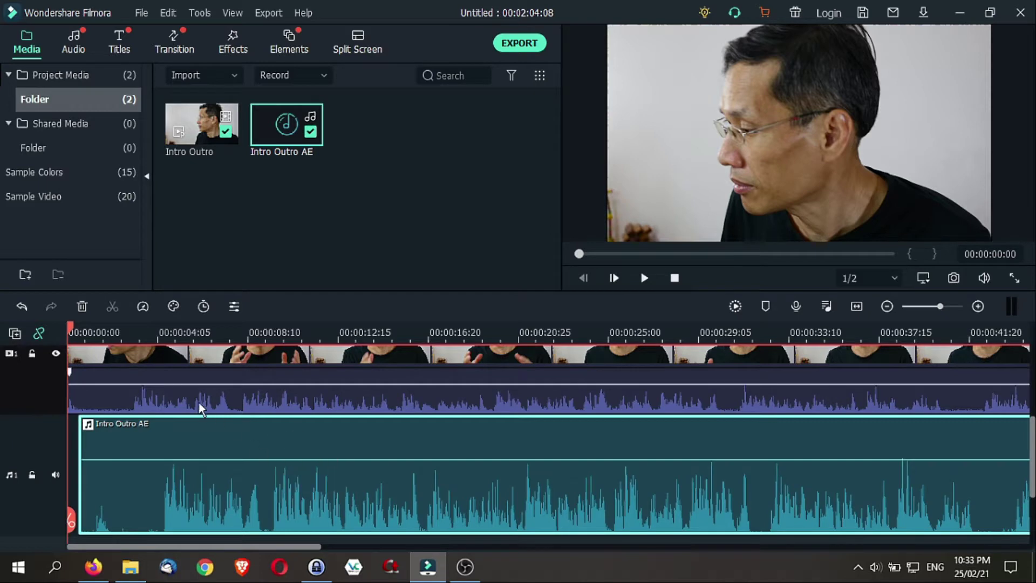
drag(220, 446, 192, 450)
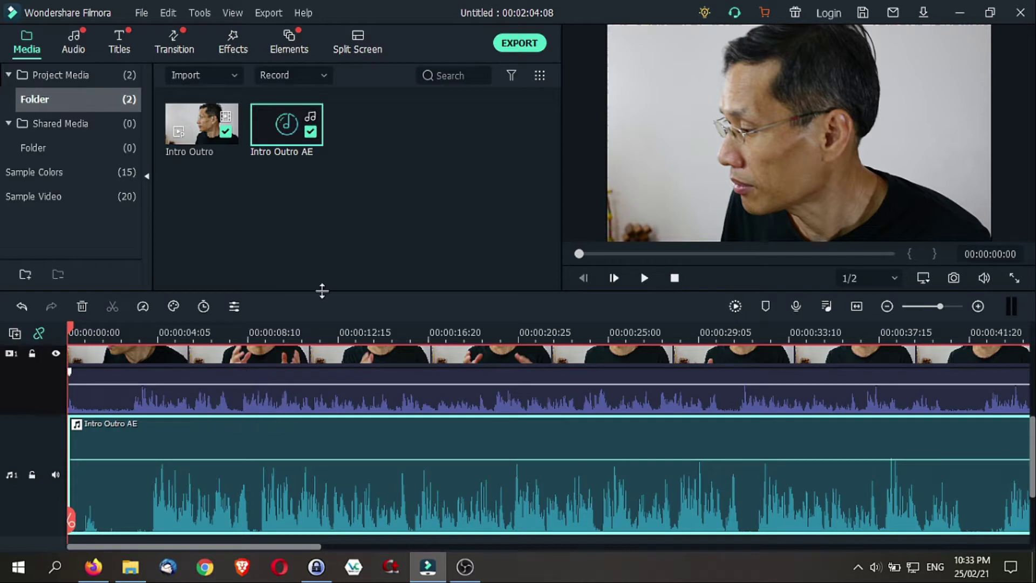
drag(322, 291, 327, 269)
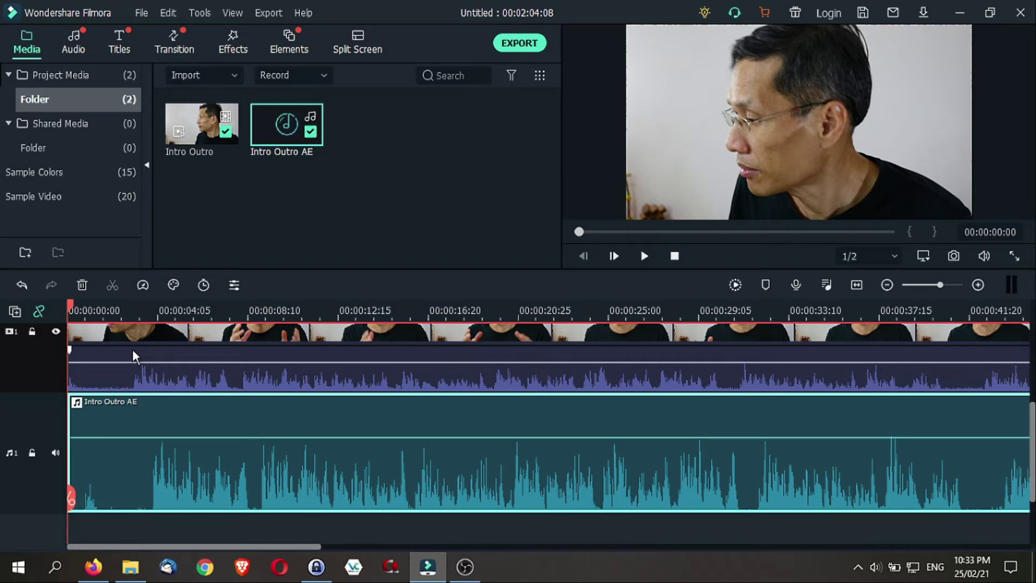
drag(135, 356, 154, 357)
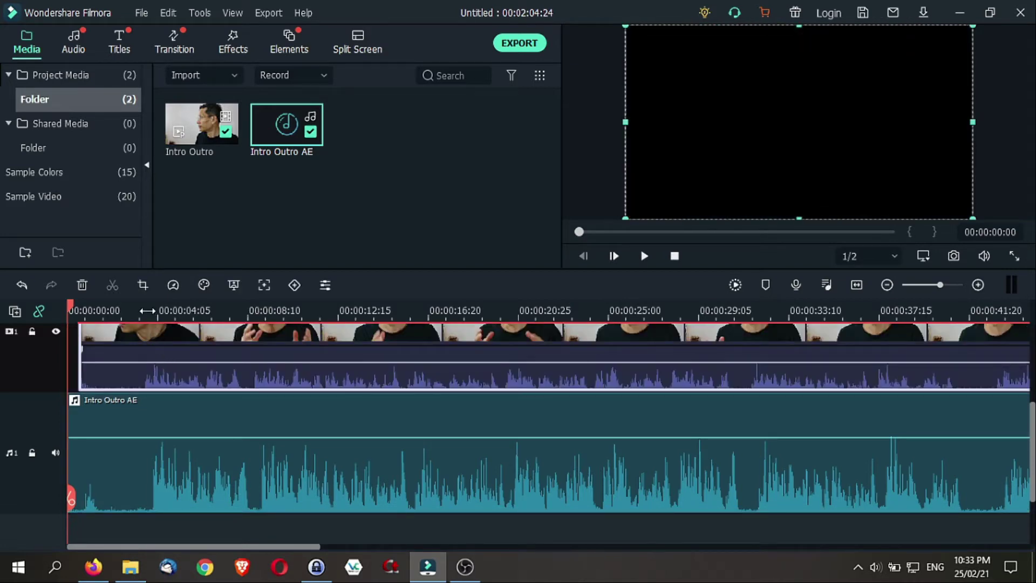
Enable Timeline Snap and snap the Intro Outro AE audio's start to the video clip's start.
click(145, 311)
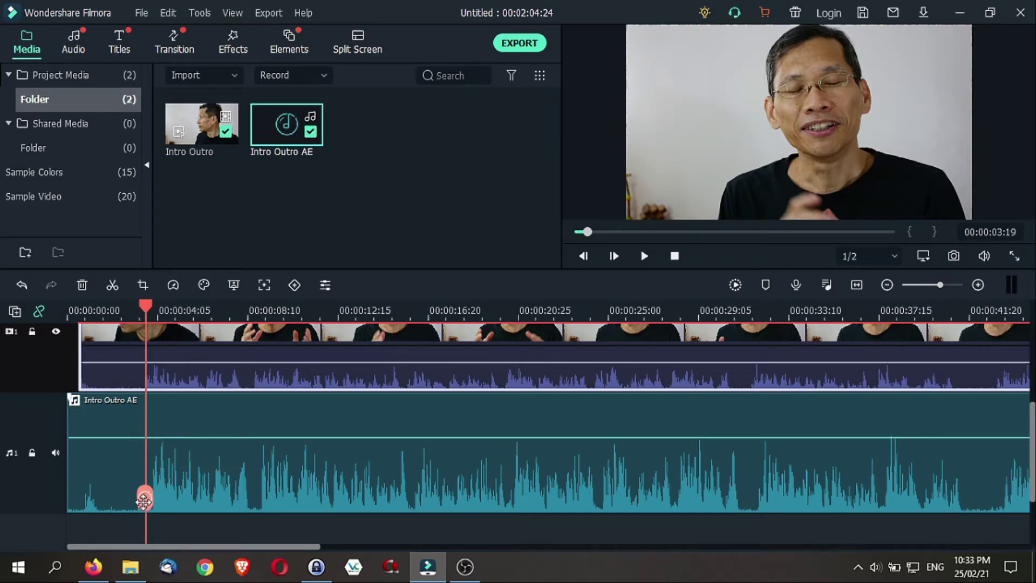
drag(144, 502, 238, 503)
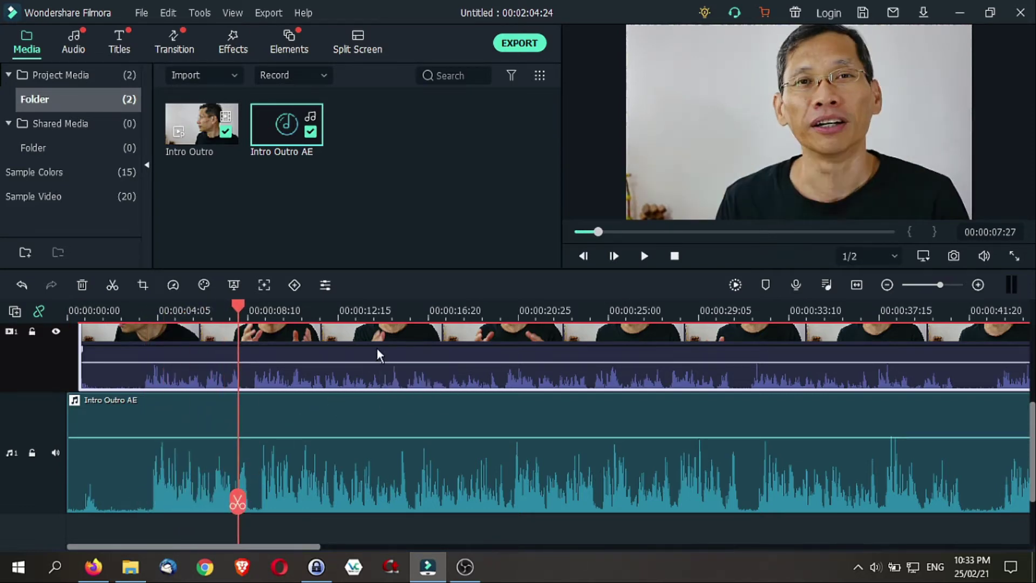
right_click(258, 348)
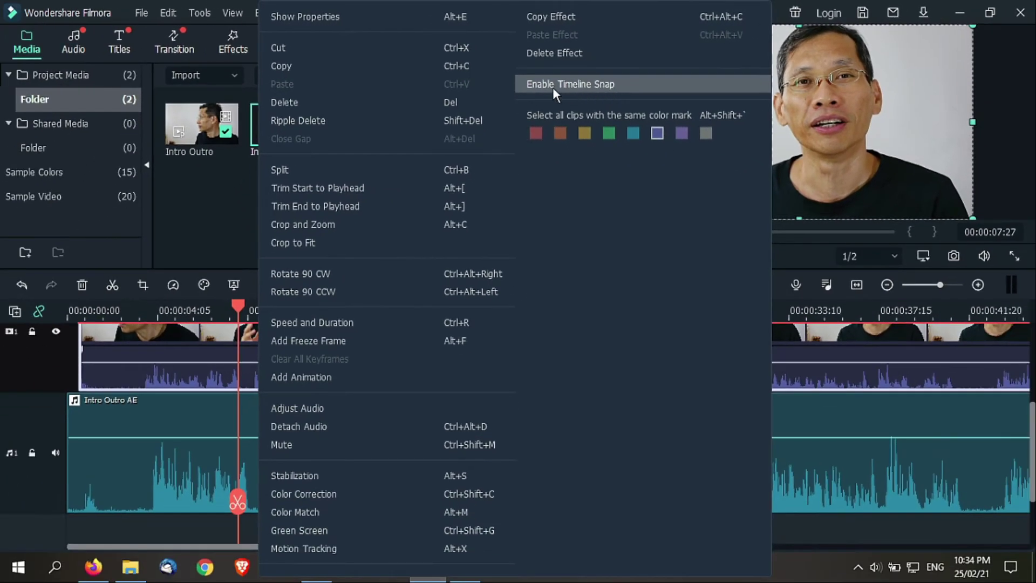
click(539, 86)
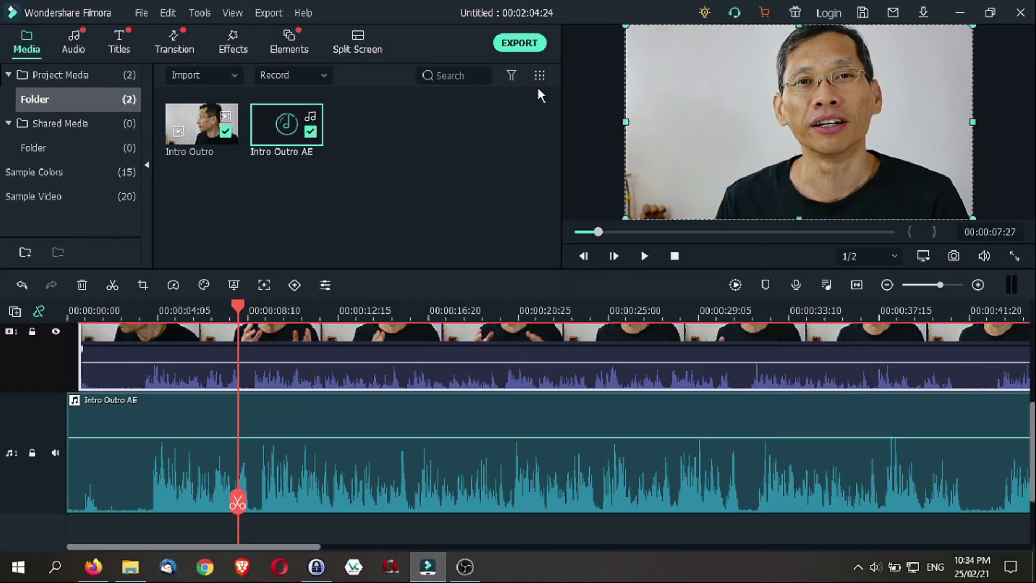
drag(155, 416, 176, 419)
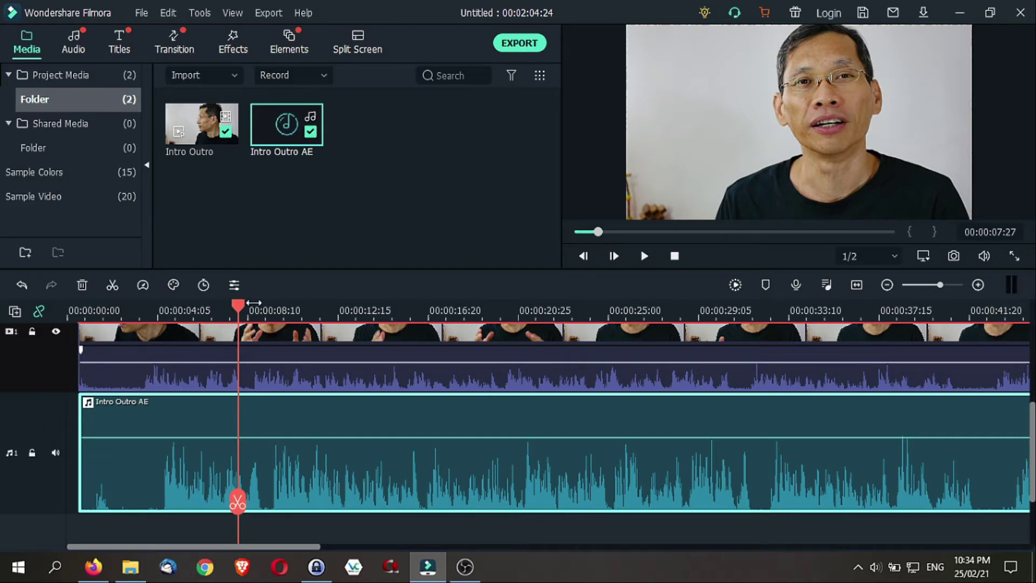
key(Home)
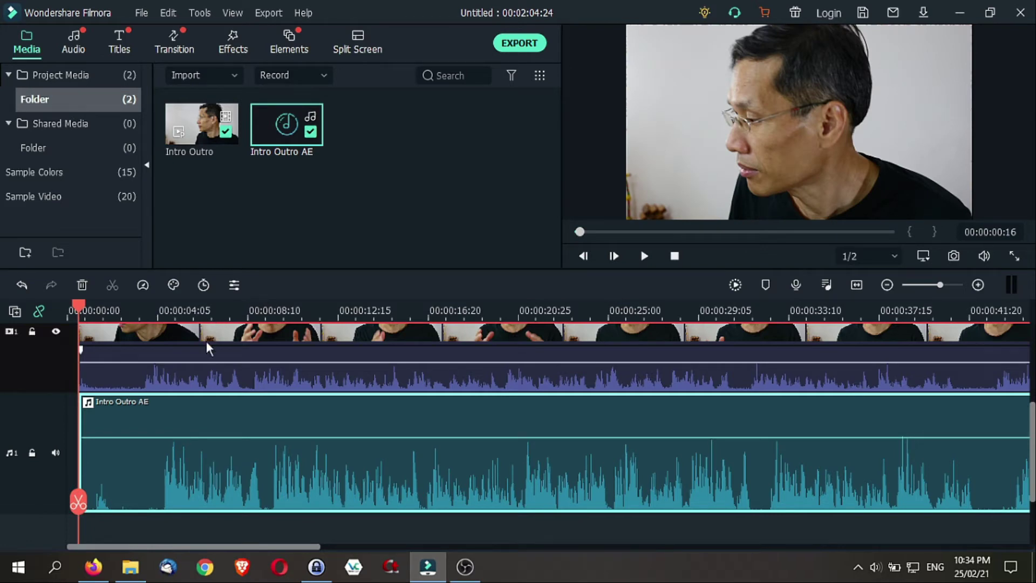
right_click(225, 355)
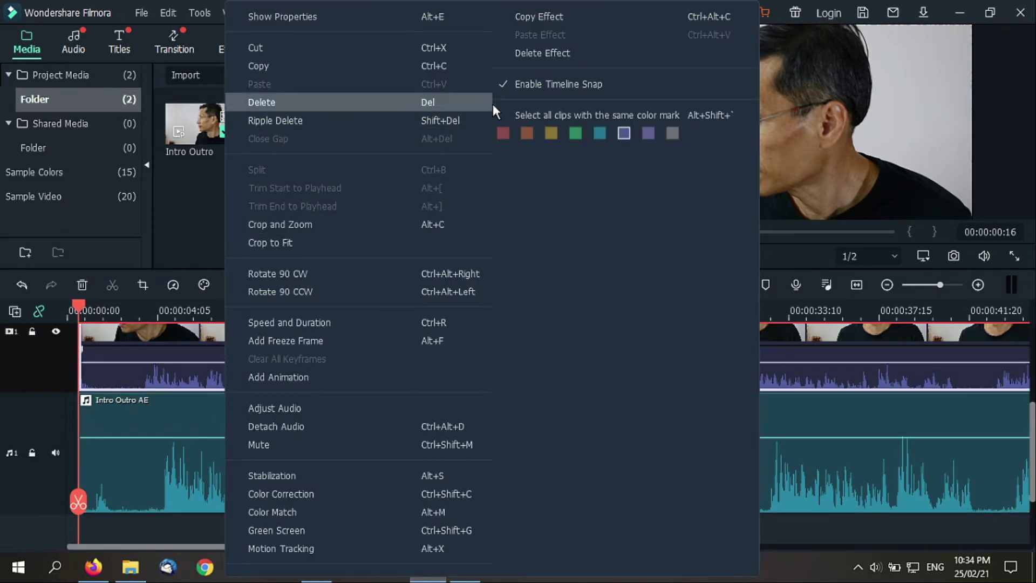
click(504, 87)
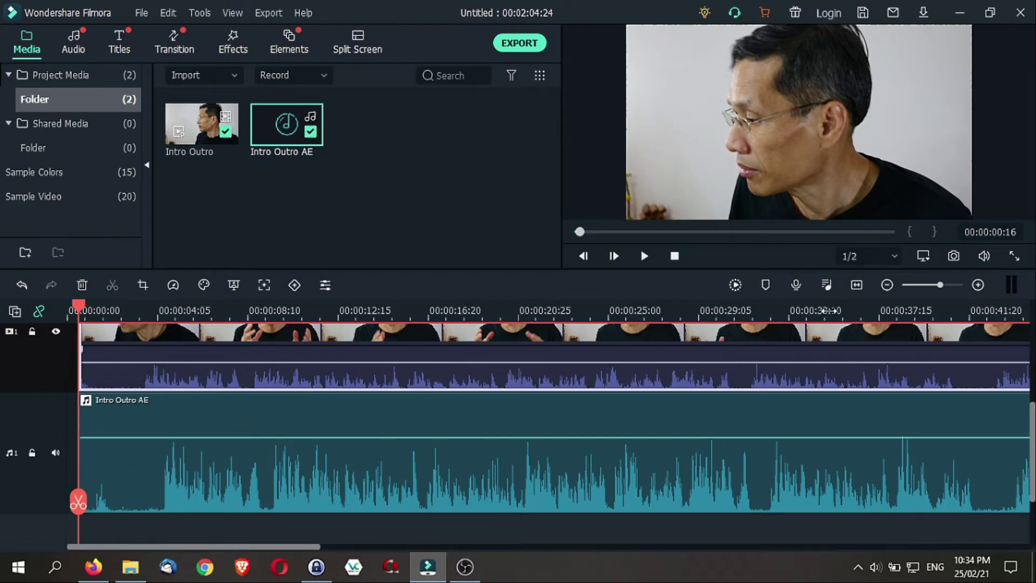
Zoom in, trim the audio clip's quiet opening, and mark the speech onset at 00:00:04:01.
click(951, 285)
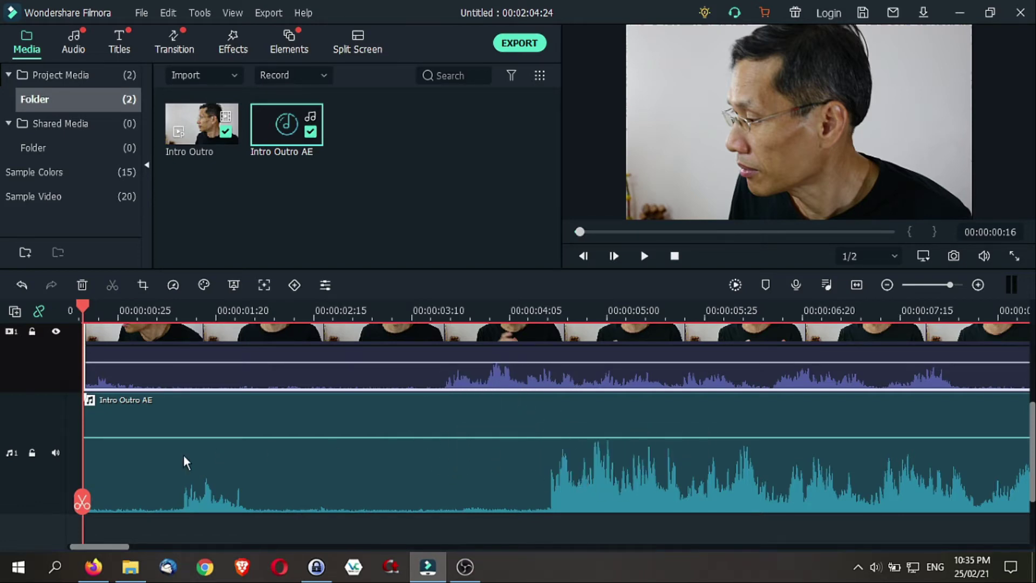
drag(81, 510, 165, 503)
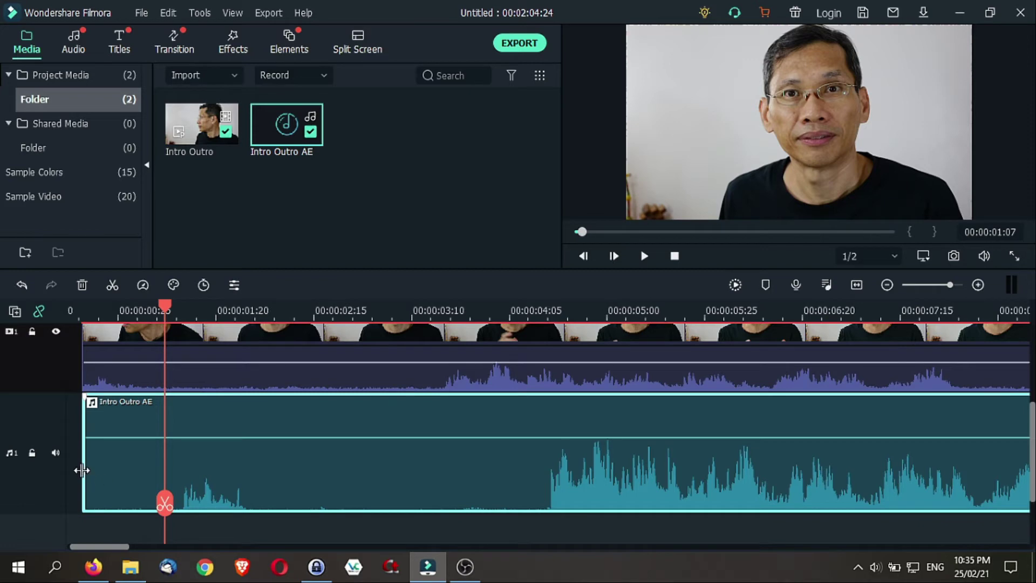
drag(82, 469, 267, 475)
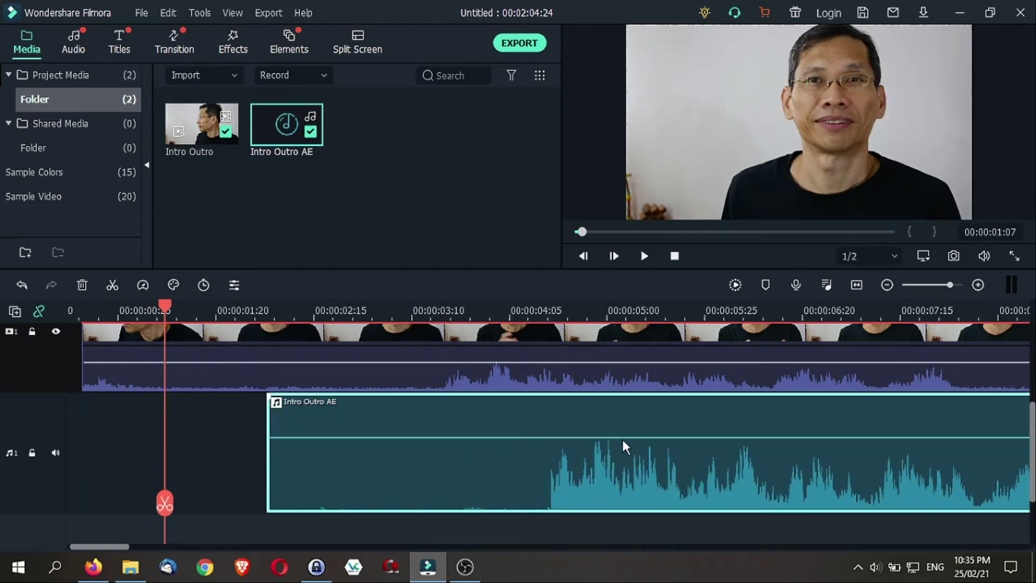
click(450, 315)
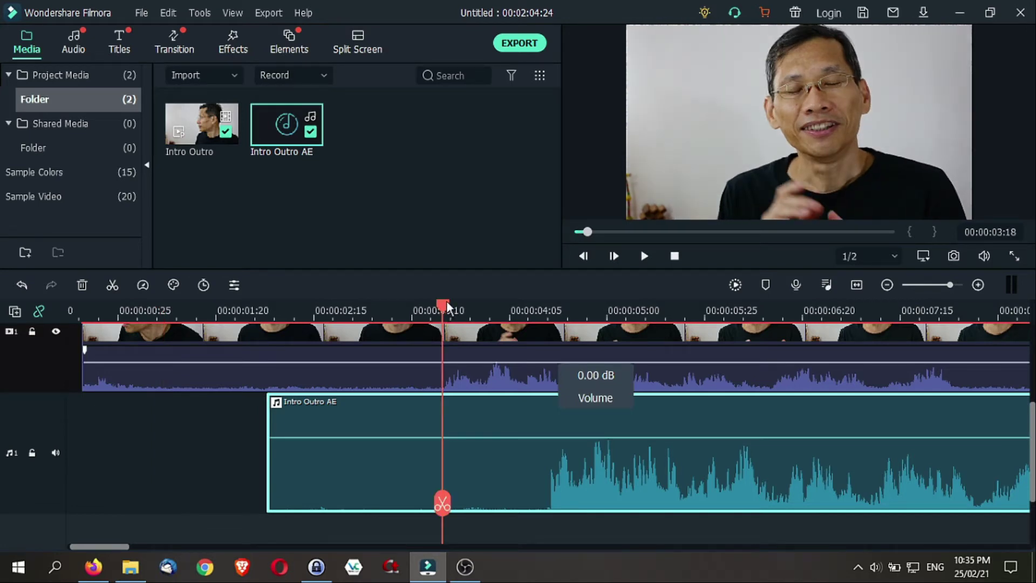
drag(447, 306, 495, 306)
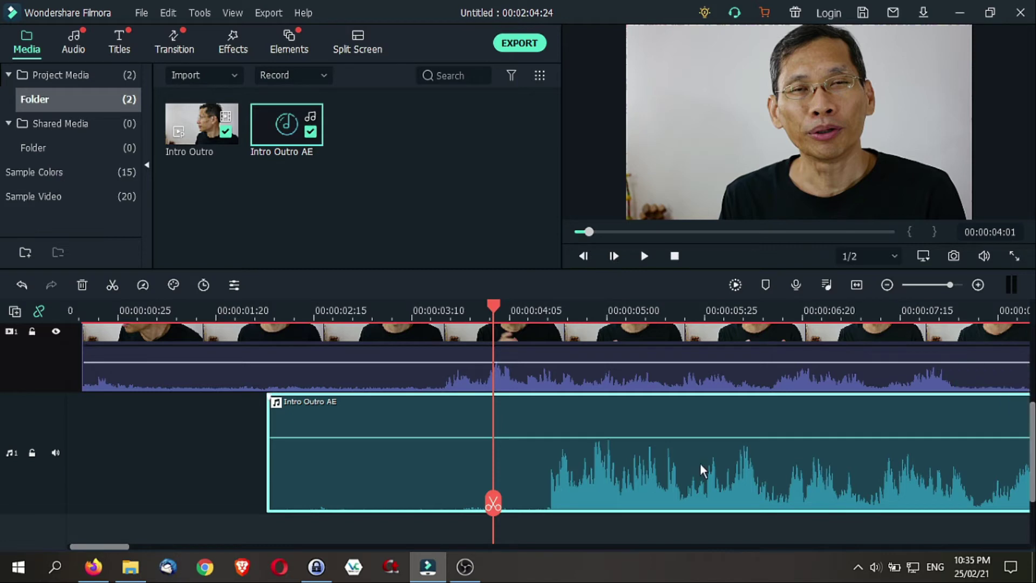
drag(701, 470, 670, 472)
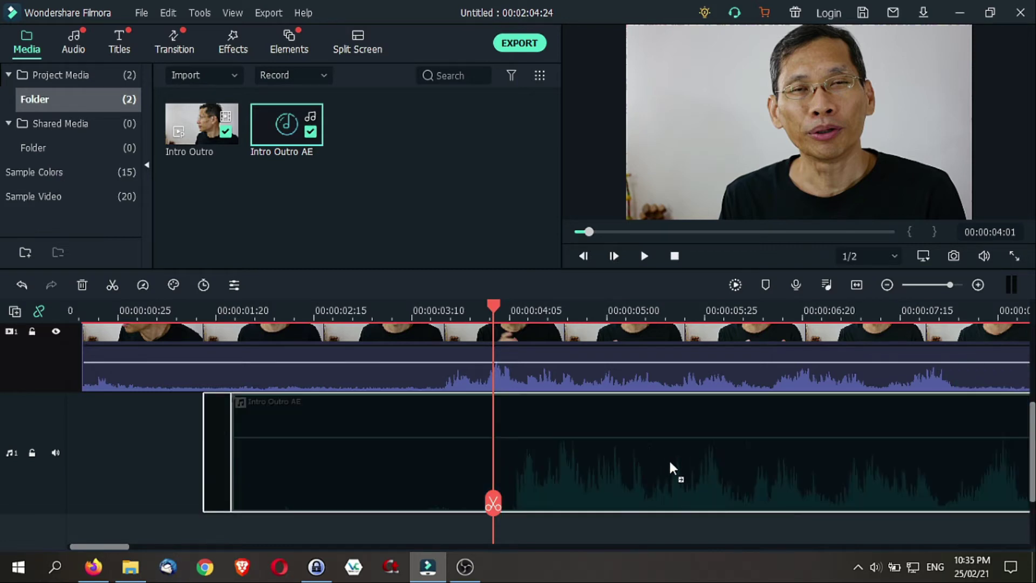
Slide Intro Outro AE earlier so its waveform peak matches the camera audio at the playhead.
drag(671, 465, 655, 469)
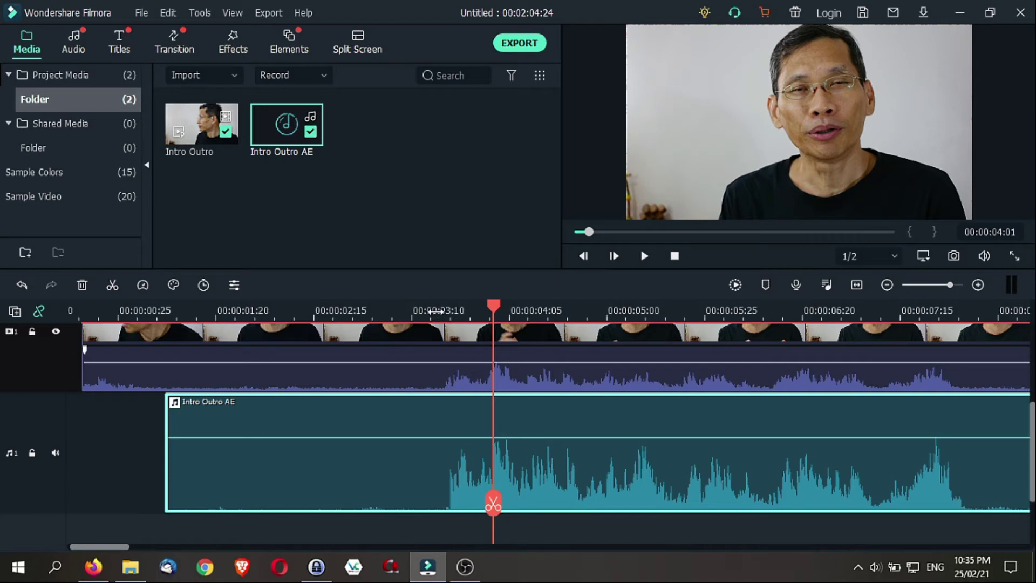
click(435, 311)
Play back, zoom in closely, and place the playhead near 00:00:03:17 to check the sync.
key(space)
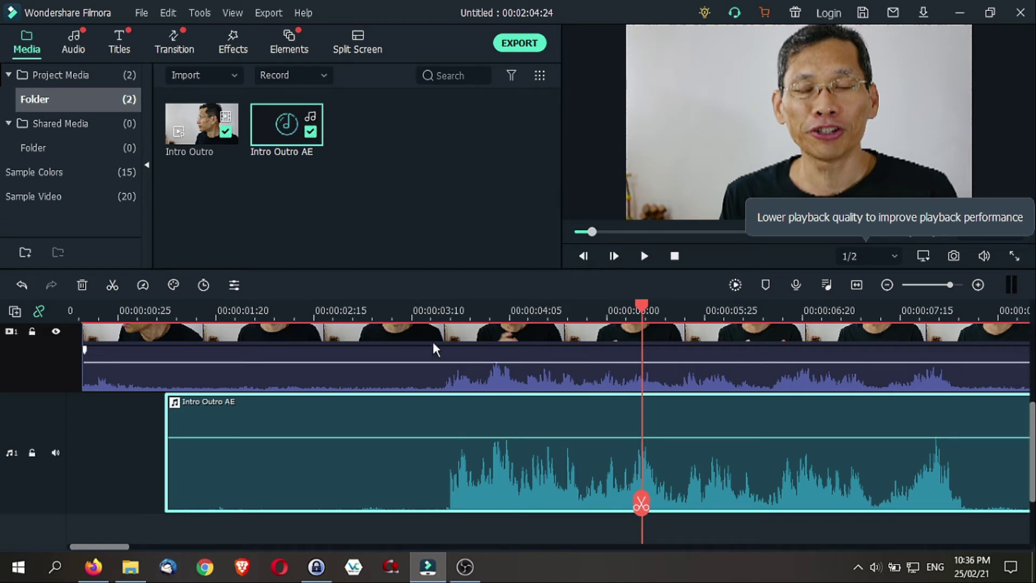
click(961, 285)
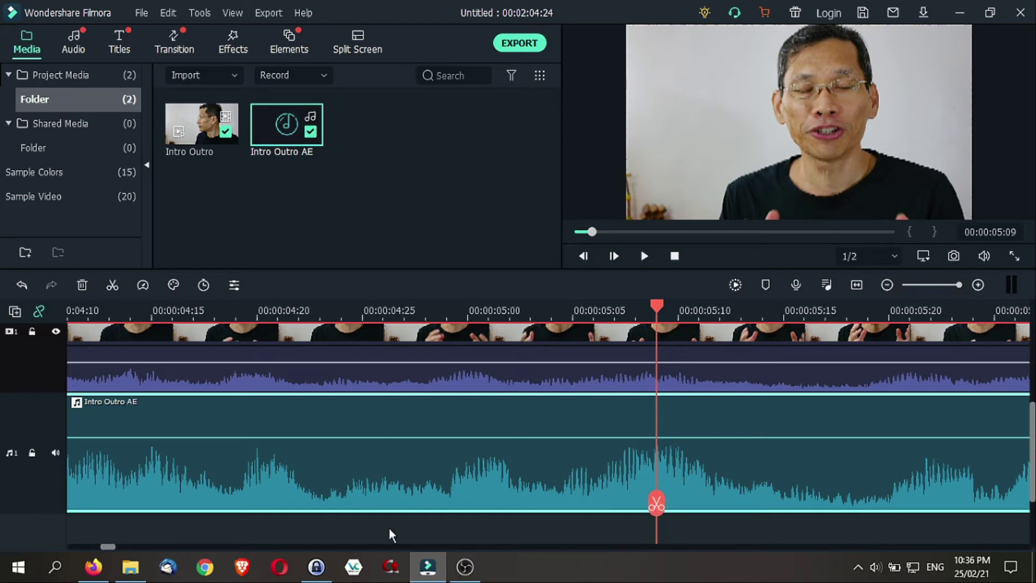
drag(107, 547, 97, 553)
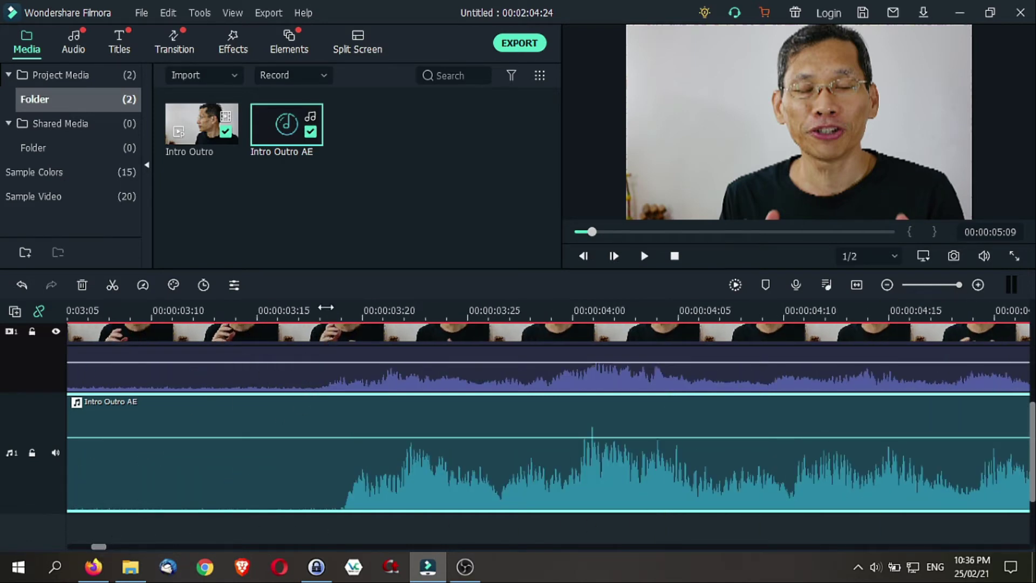
click(320, 309)
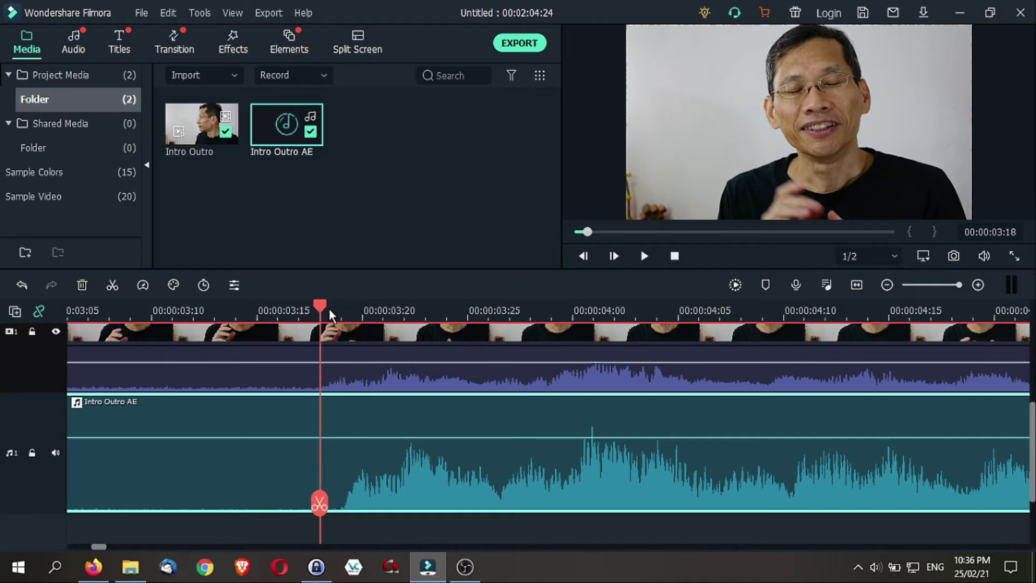
Trim the front of the Intro Outro AE clip so it begins at 00:00:01:19.
drag(384, 468, 377, 467)
drag(367, 475, 367, 476)
drag(98, 547, 81, 547)
drag(340, 467, 583, 477)
click(76, 544)
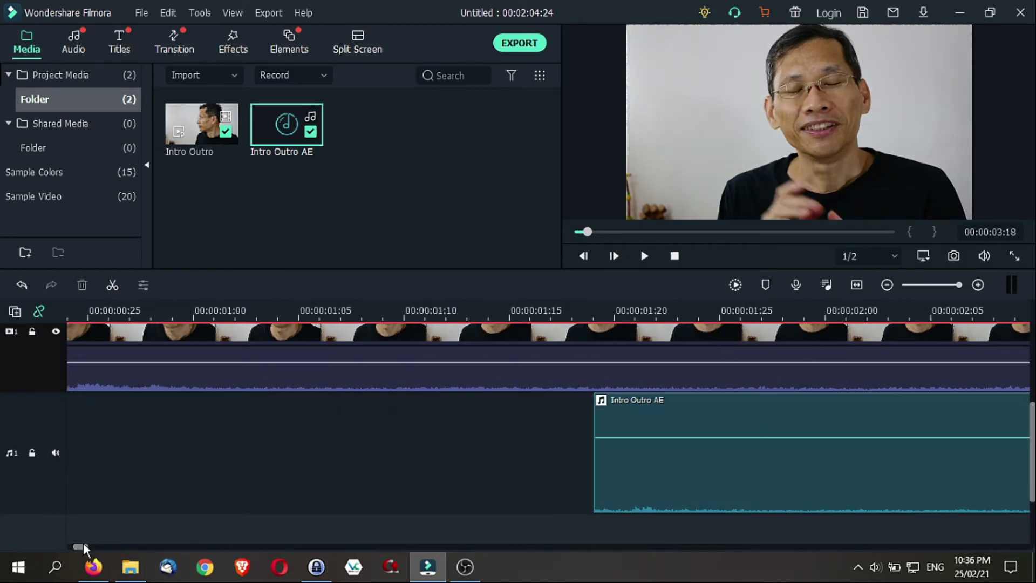
Zoom the timeline out slightly and play back to verify the audio sync.
scroll(103, 548, down, 2)
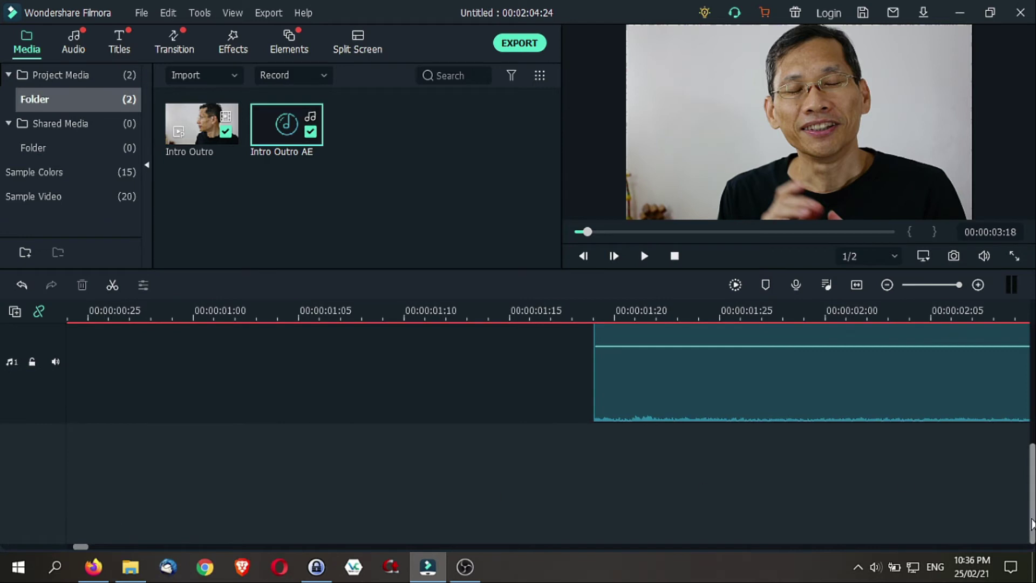
scroll(1032, 518, up, 1)
scroll(1032, 470, up, 1)
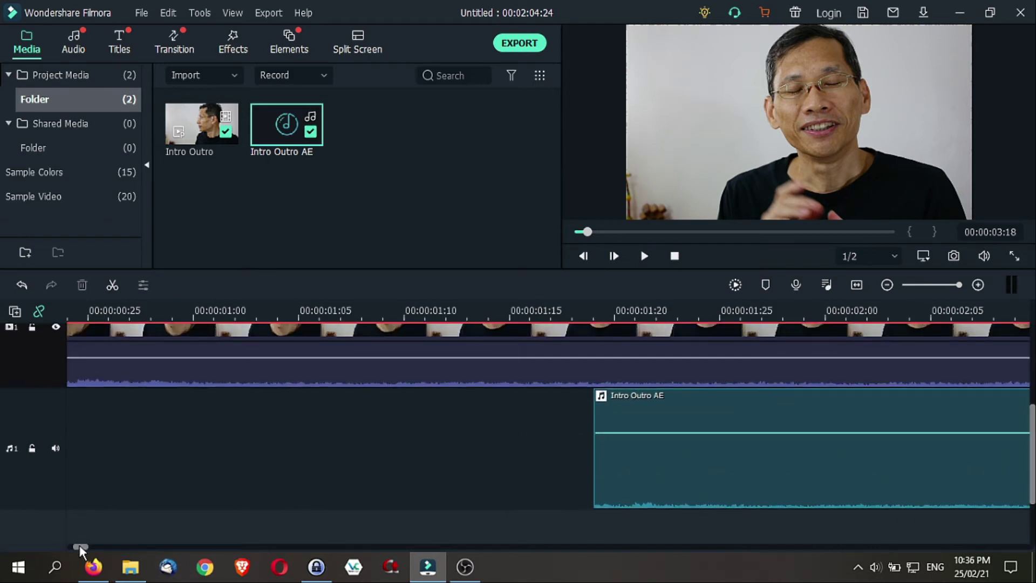
drag(81, 547, 98, 546)
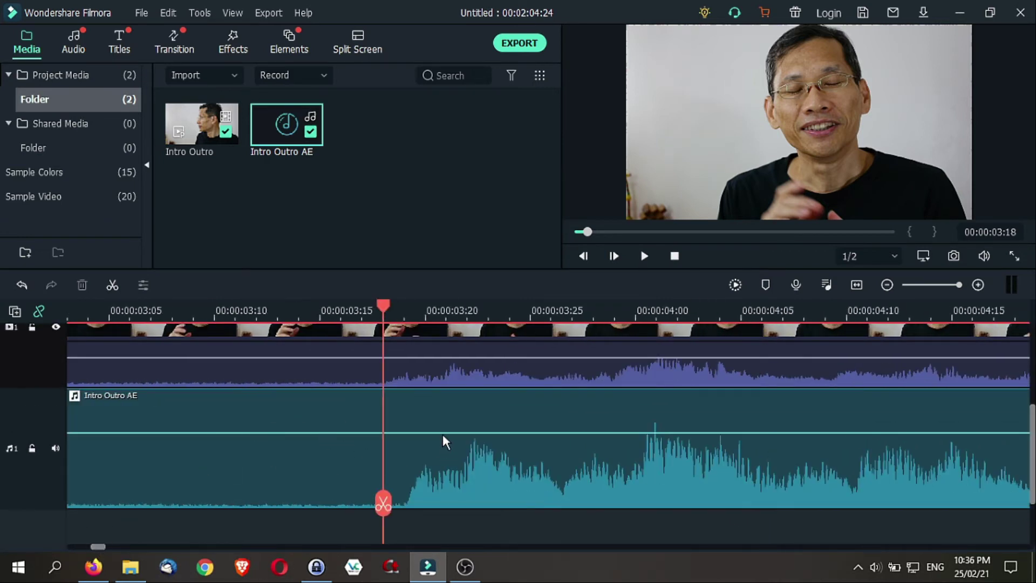
click(452, 419)
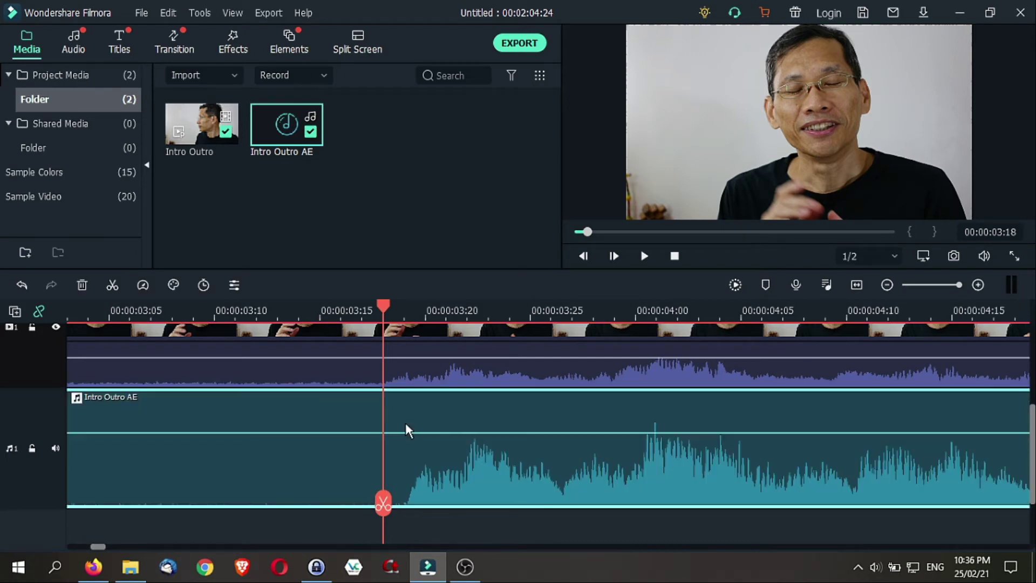
click(887, 285)
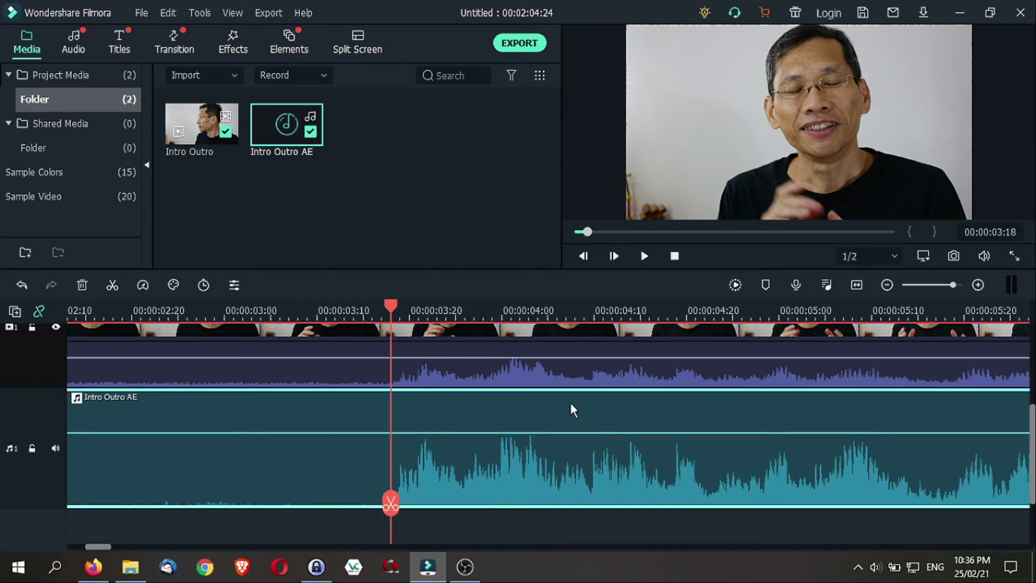
key(space)
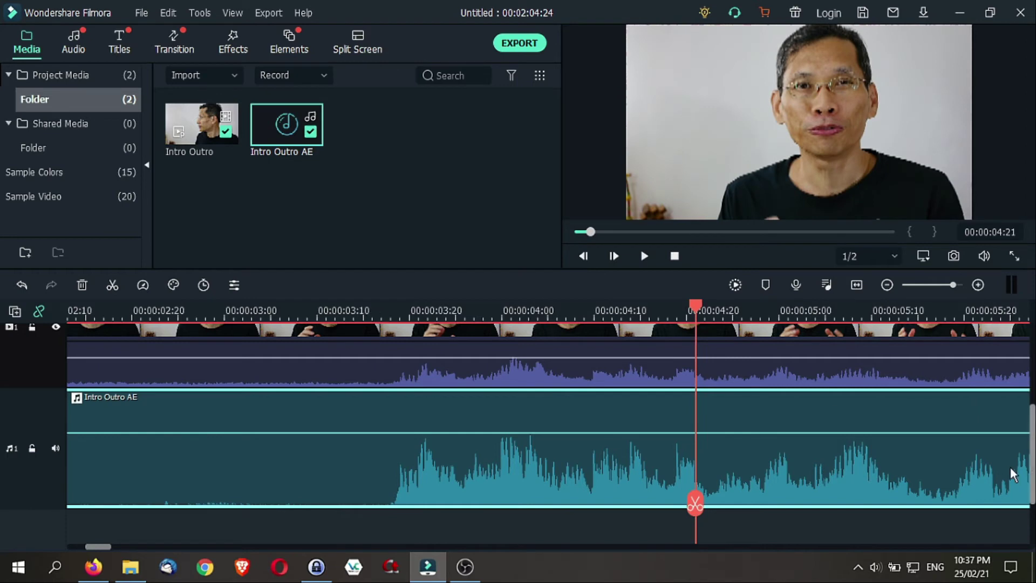
scroll(1032, 475, up, 1)
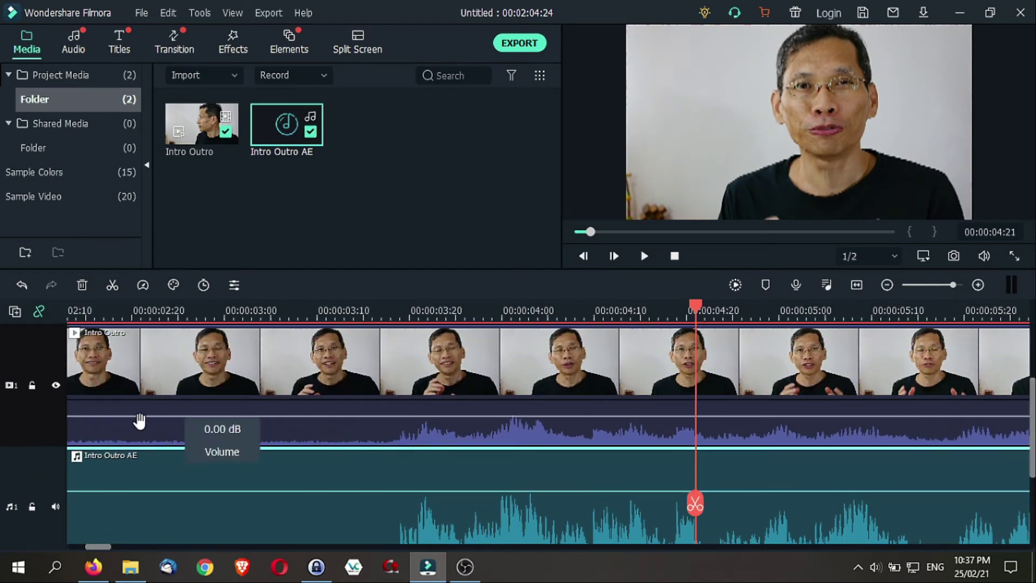
Set the timeline track height back to Normal.
click(11, 314)
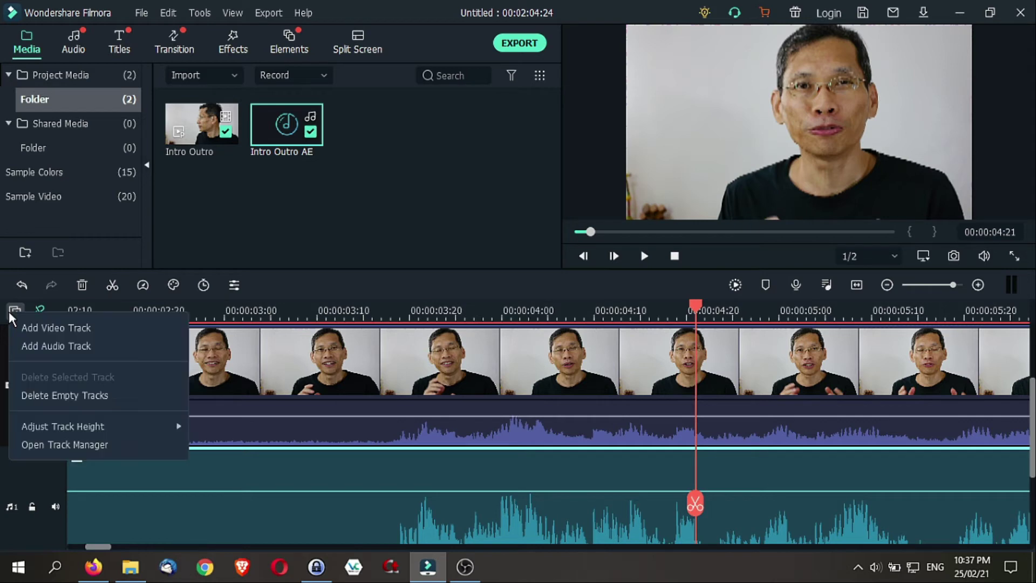
mouse_move(158, 427)
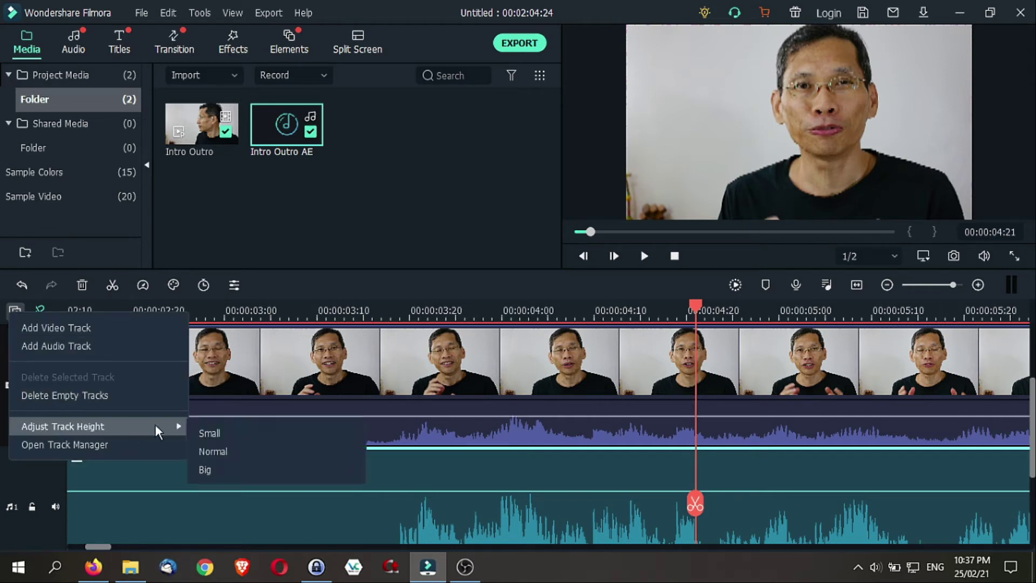
click(244, 453)
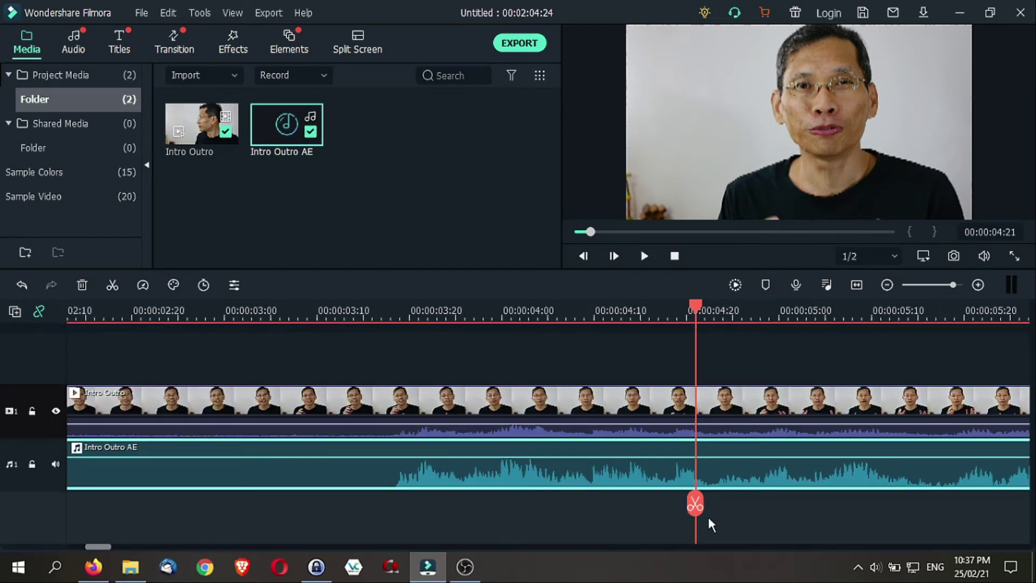
Split the video and audio clips at 00:00:03:14 and delete both leading pieces.
drag(694, 504, 354, 470)
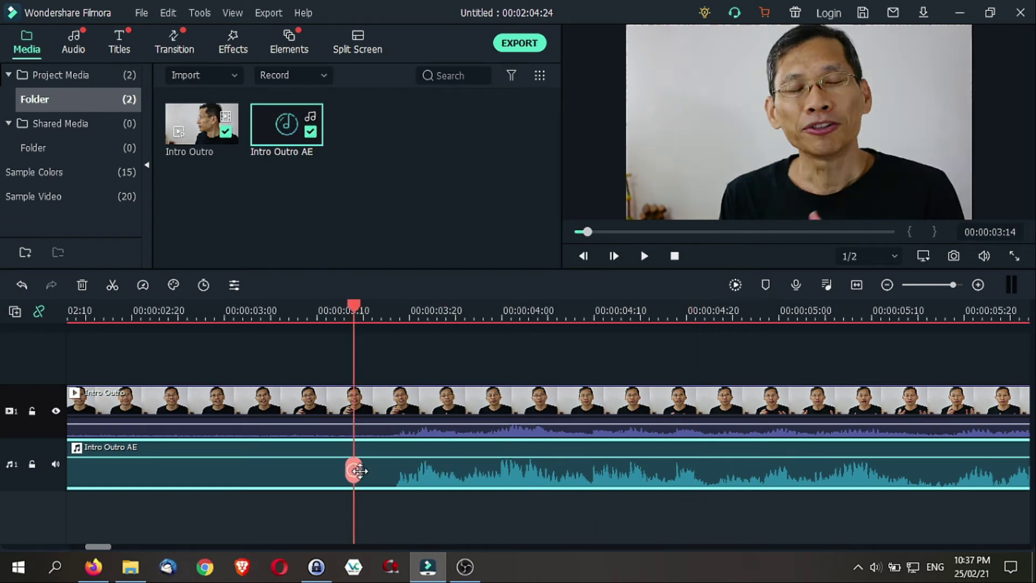
click(350, 414)
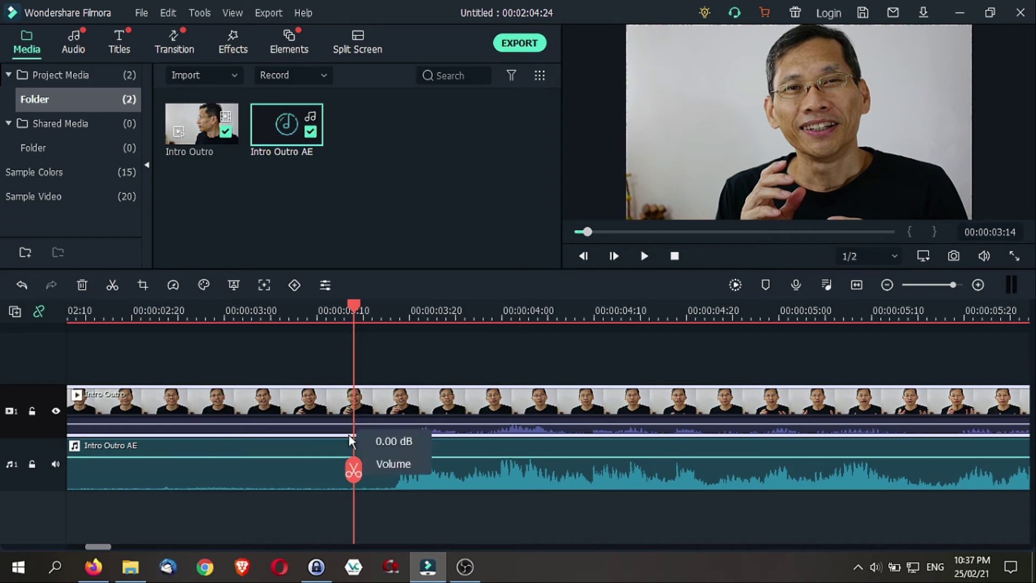
click(354, 471)
click(351, 476)
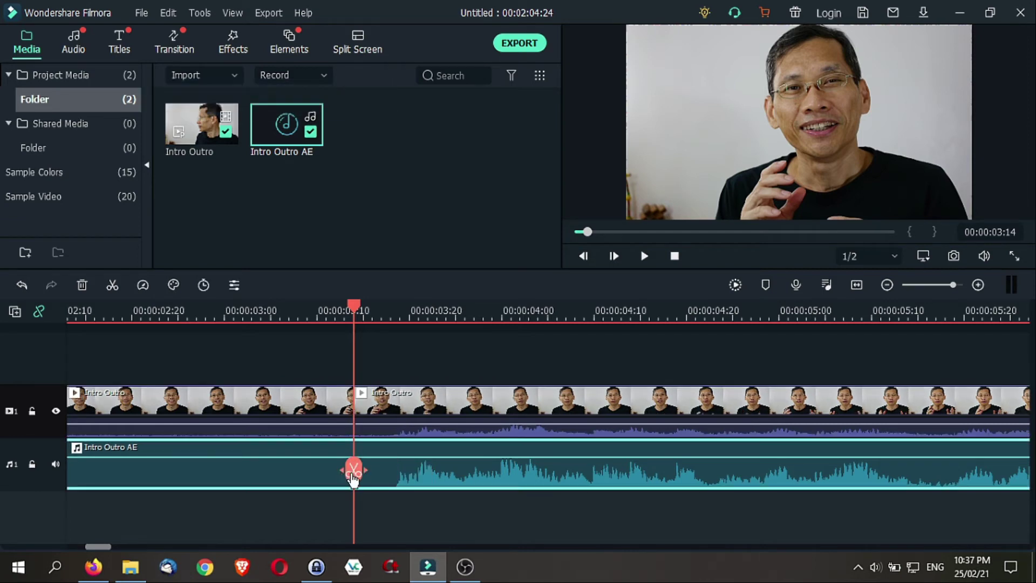
click(353, 472)
click(278, 414)
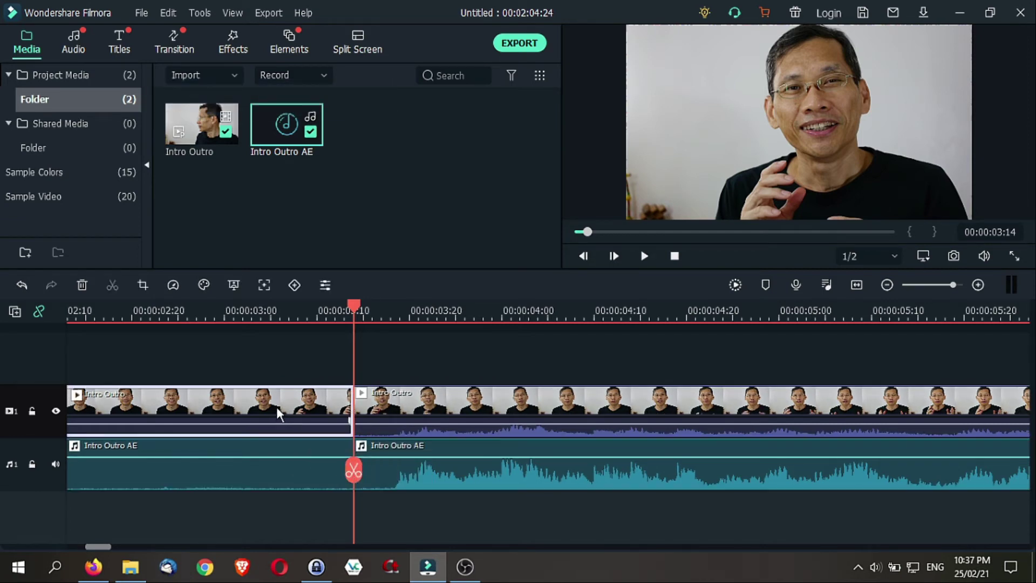
key(Delete)
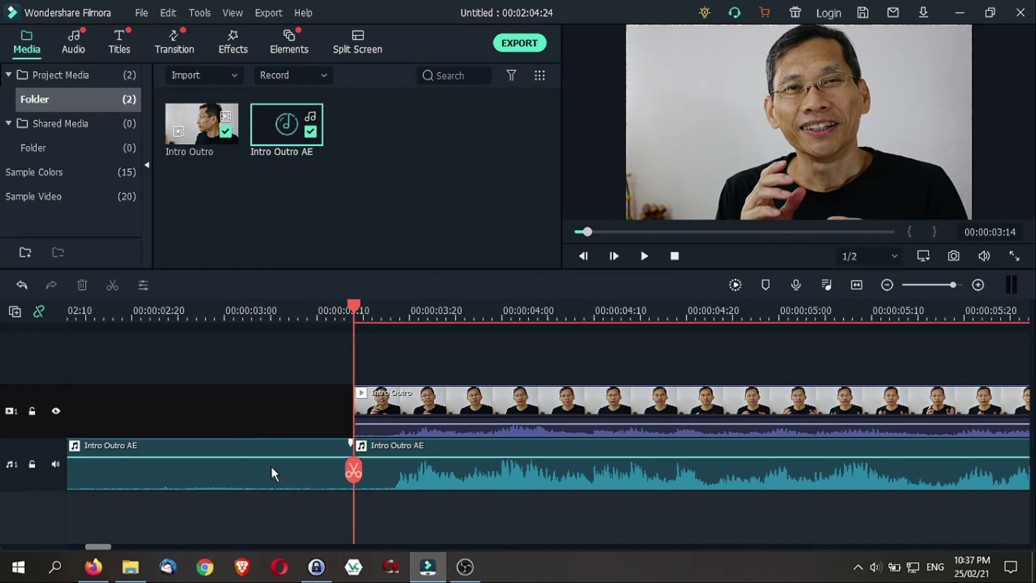
click(271, 472)
key(Delete)
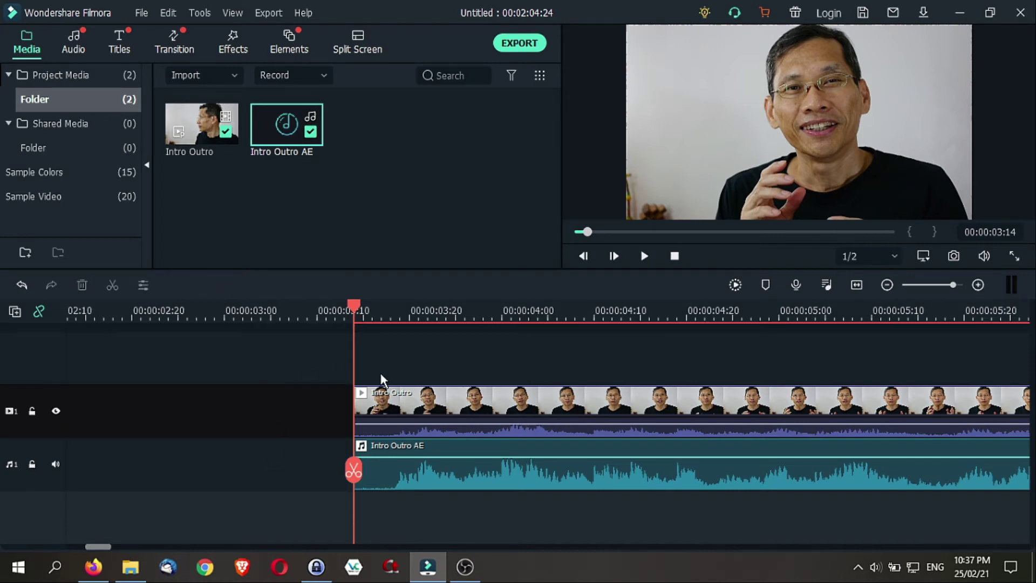
Turn on Enable Timeline Snap and Mute from the Intro Outro clip's right-click menu.
right_click(401, 406)
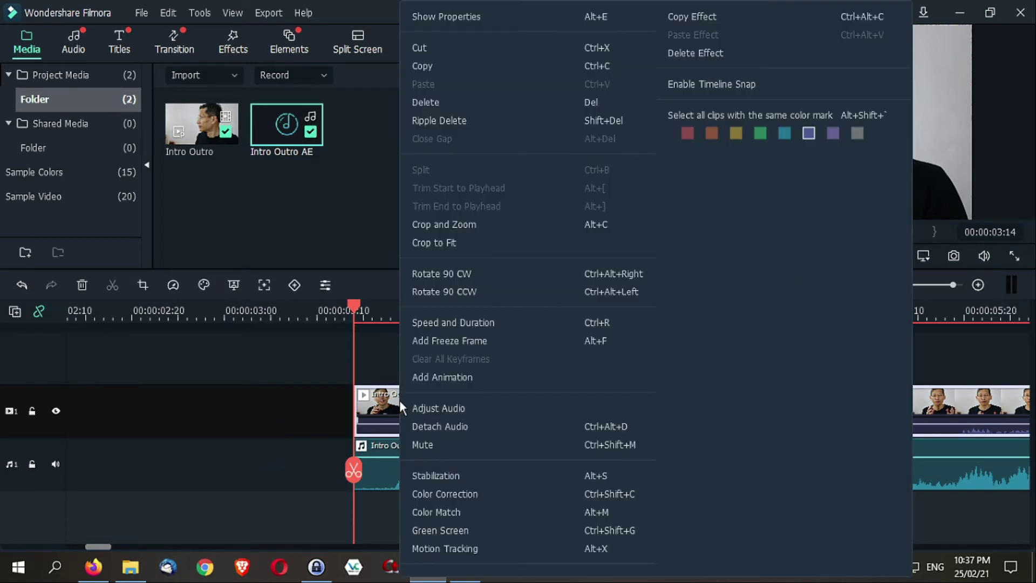
click(680, 90)
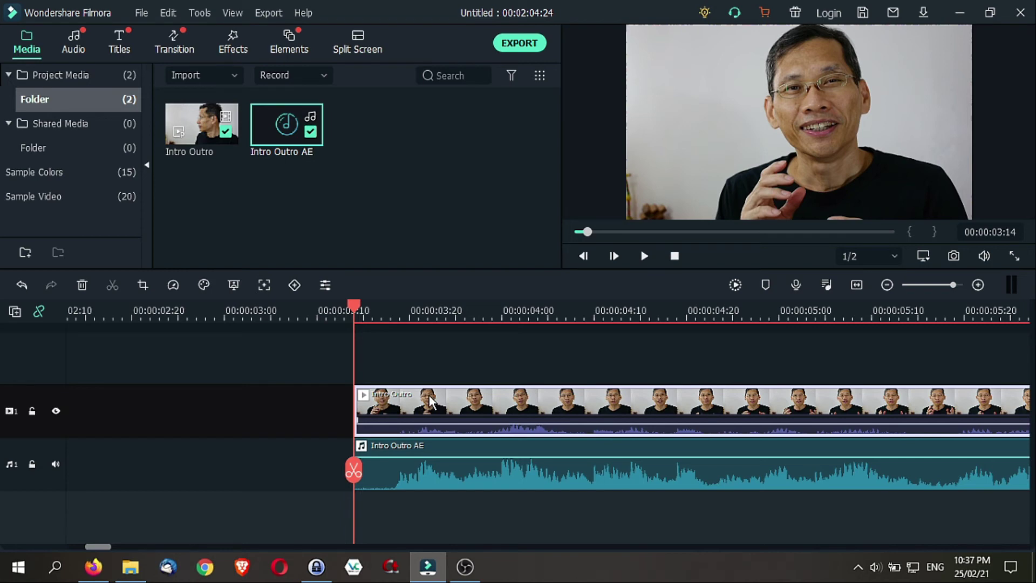
scroll(377, 404, down, 5)
right_click(377, 403)
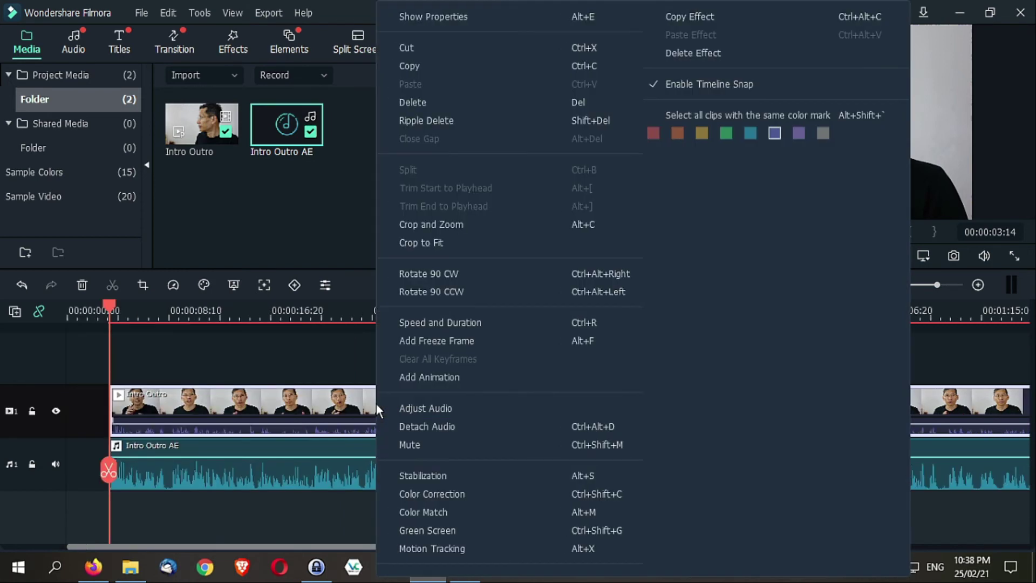
click(402, 444)
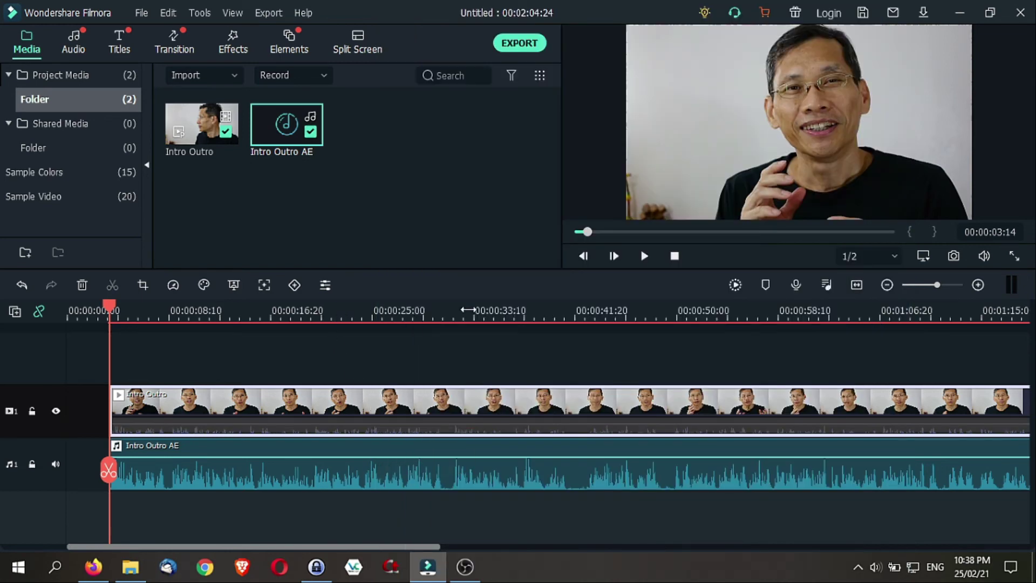
click(659, 317)
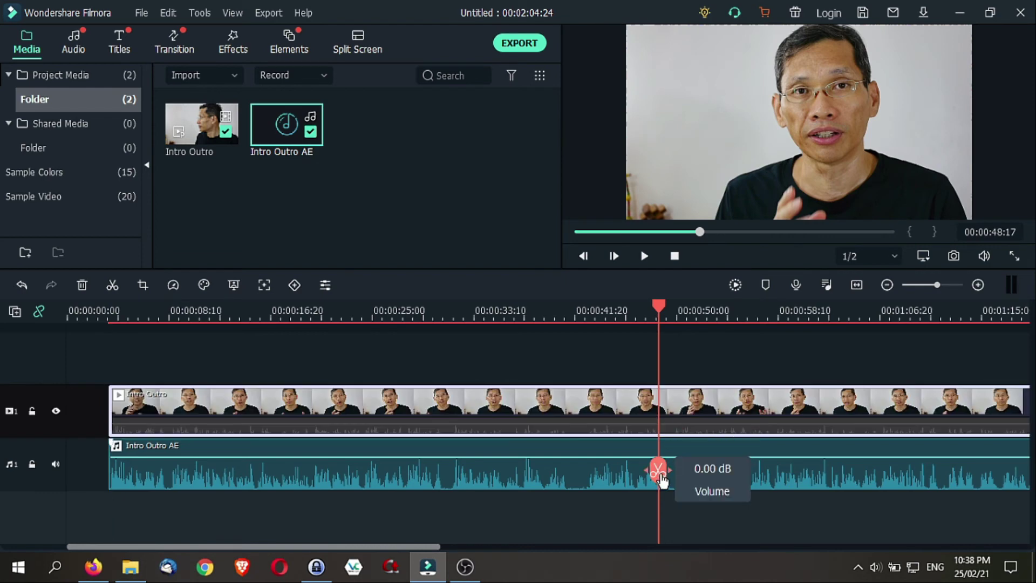
click(660, 471)
drag(710, 417, 767, 423)
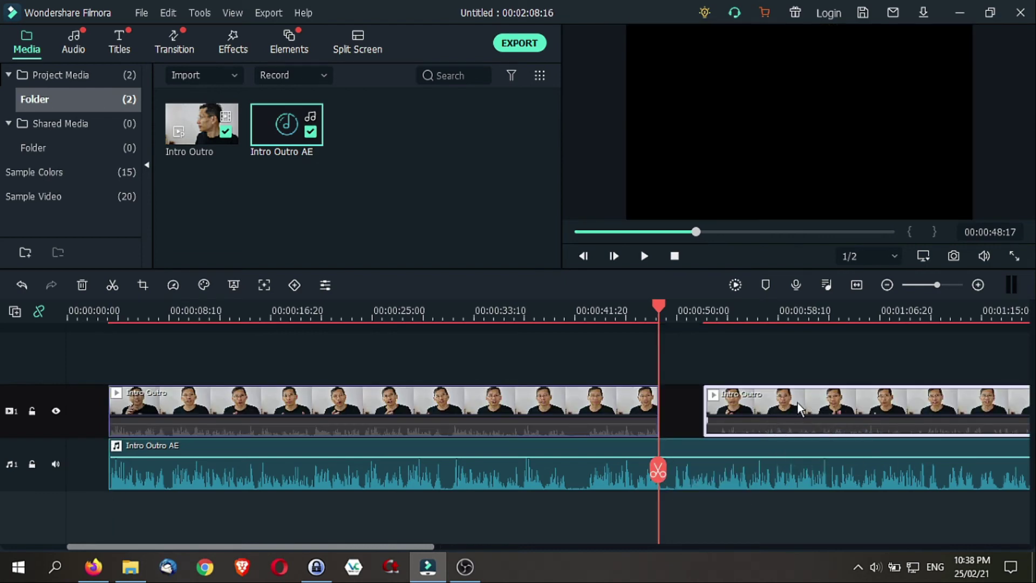
drag(761, 412, 722, 400)
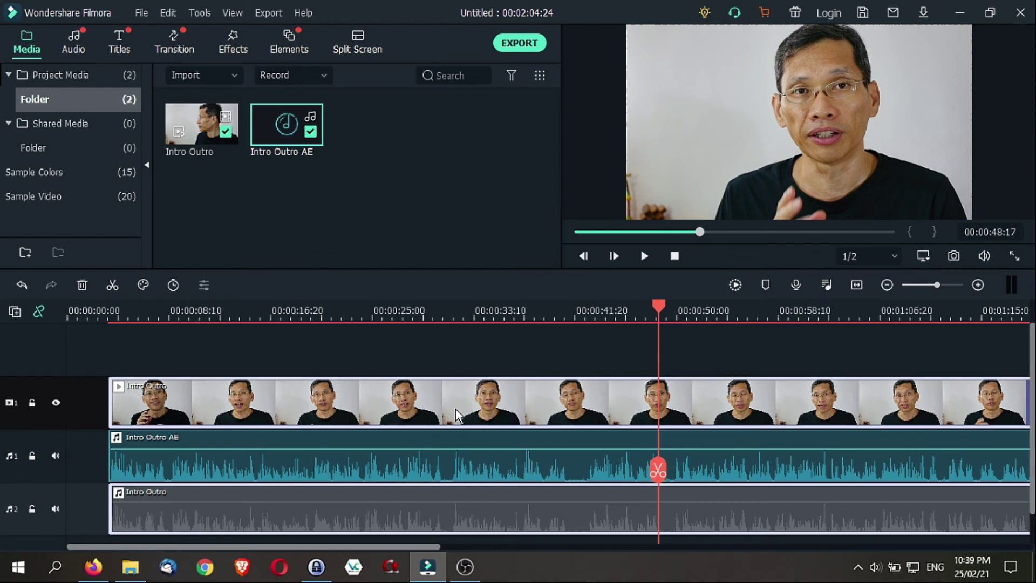
key(ctrl+z)
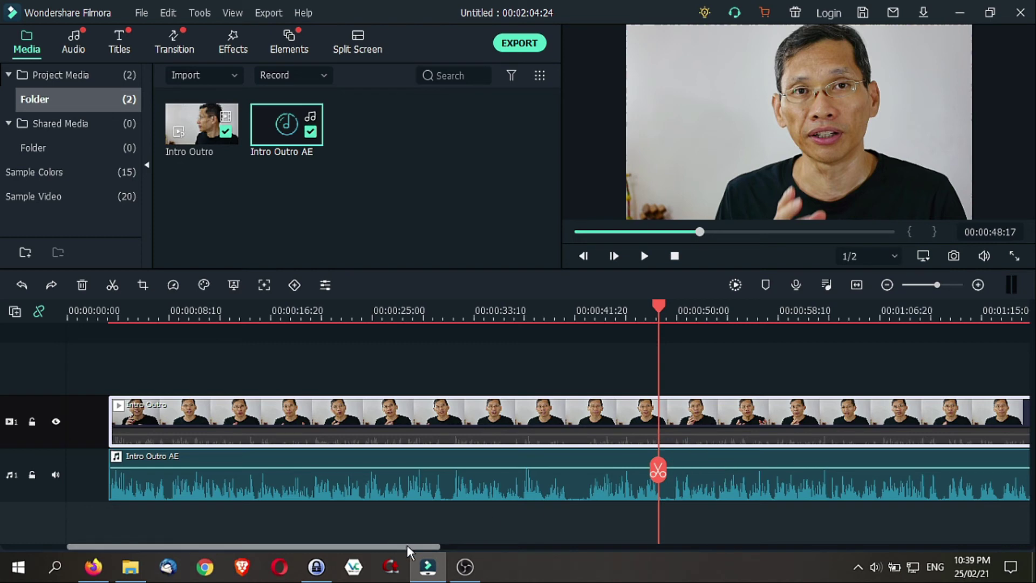
drag(409, 553, 680, 555)
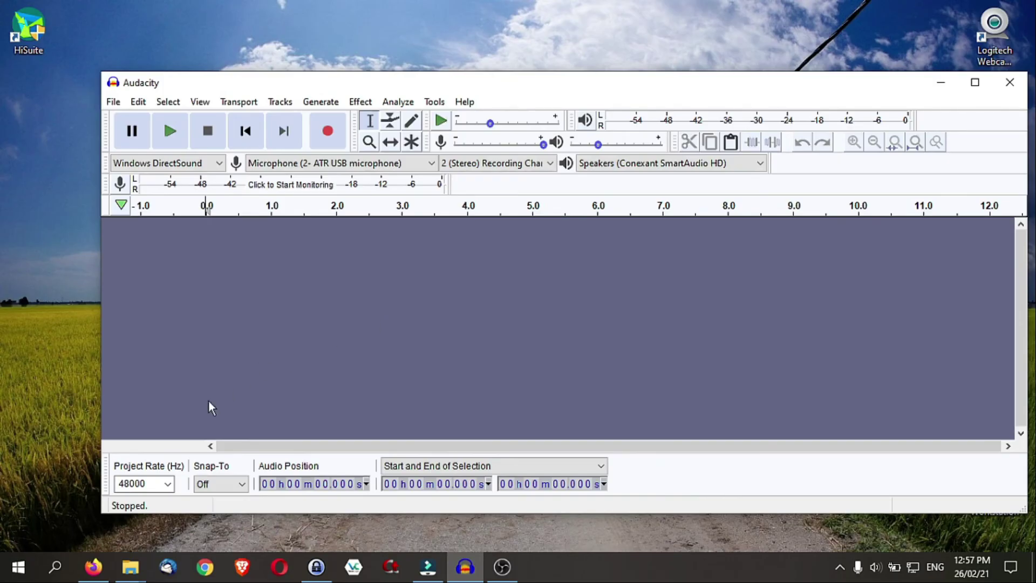
In Audacity, show the Project Rate (Hz) options, currently at 48000.
click(168, 484)
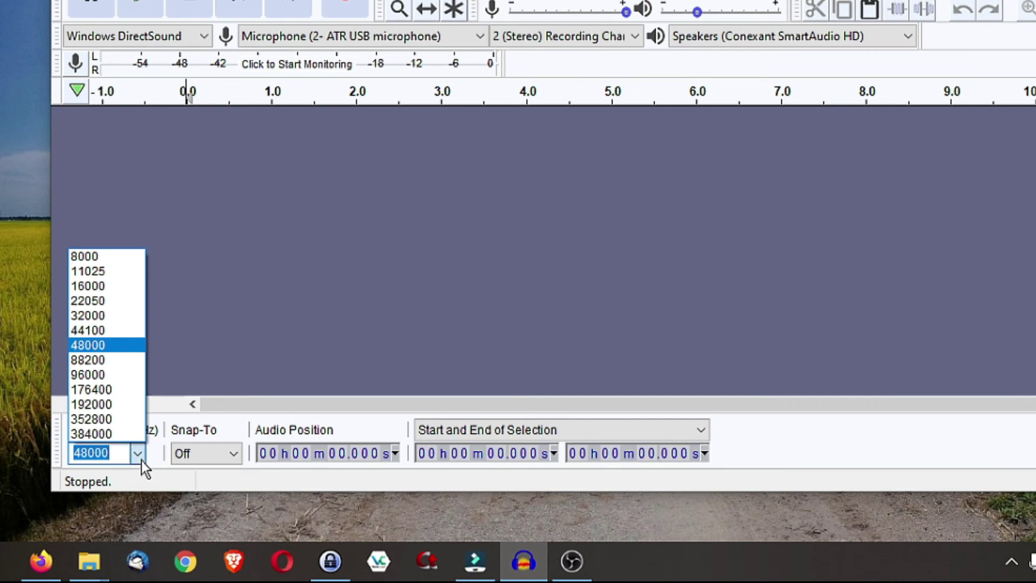